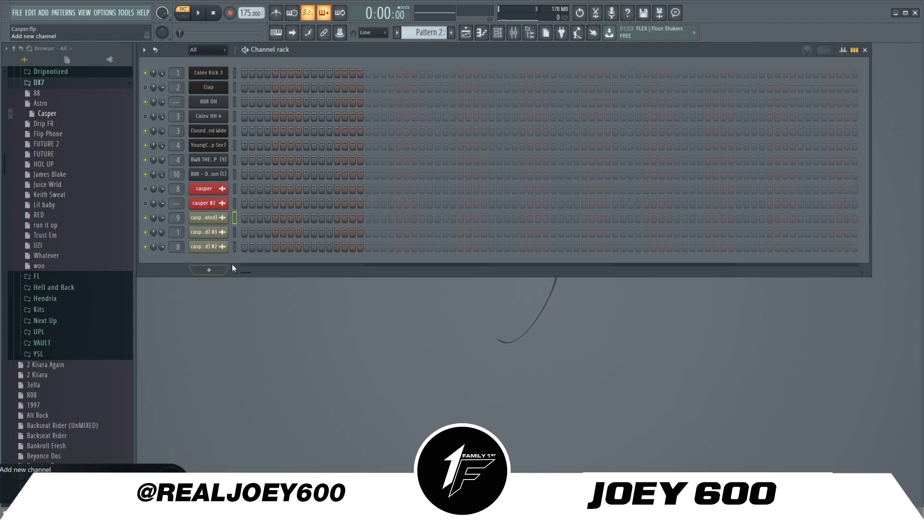
# Play the arrangement in song mode with the Playlist in view.
pyautogui.click(465, 33)
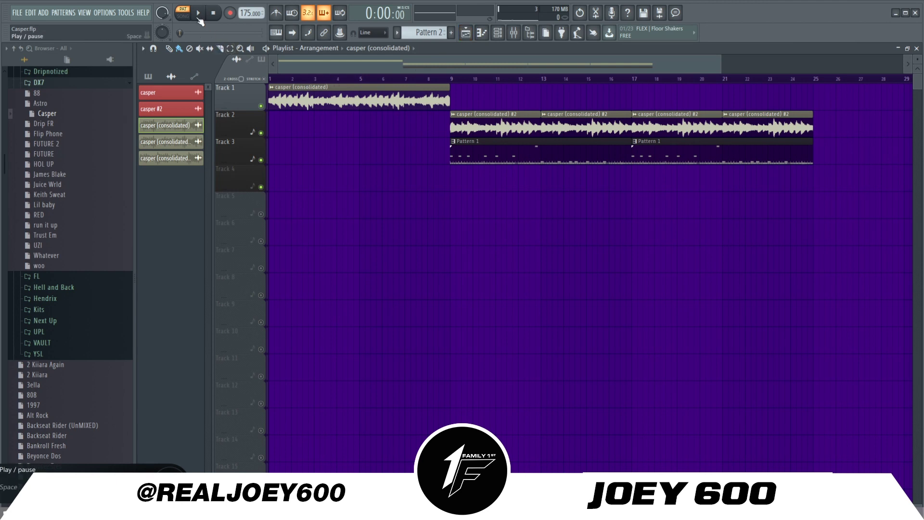
pyautogui.press('l')
pyautogui.press('space')
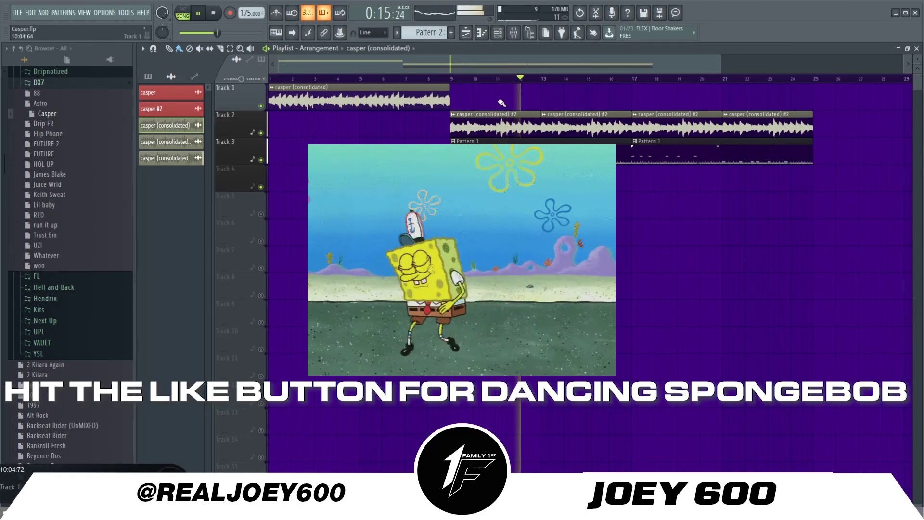
# Remove the 808 OH hit from Pattern 1, unmute the Calev HH 4 channel, and stop playback.
pyautogui.doubleClick(481, 154)
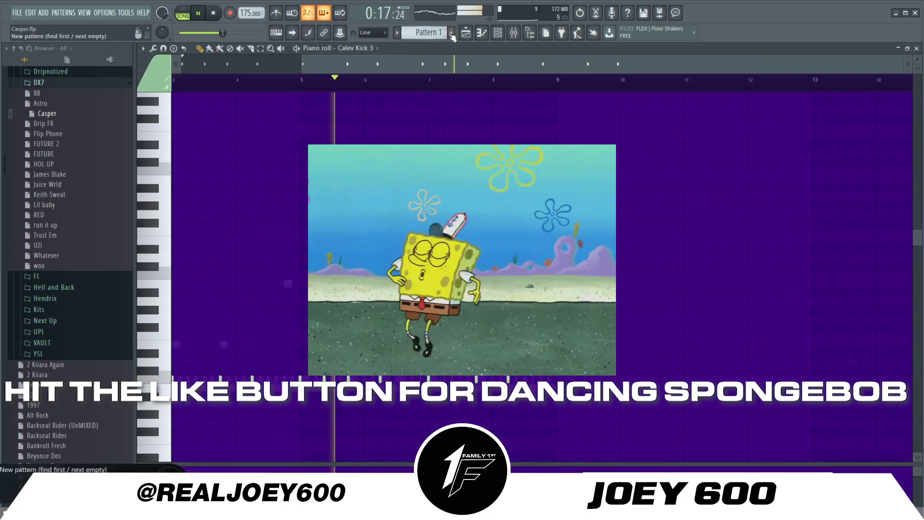
pyautogui.click(465, 32)
pyautogui.click(498, 32)
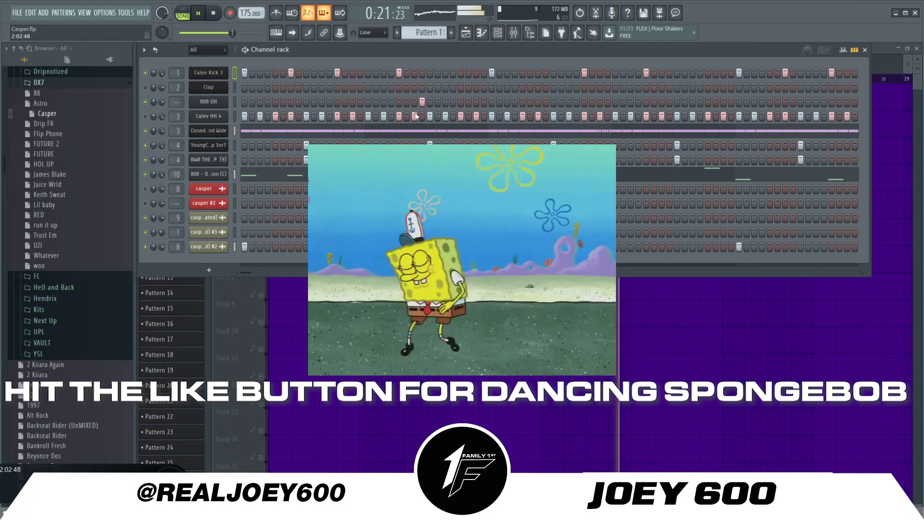
pyautogui.click(422, 101)
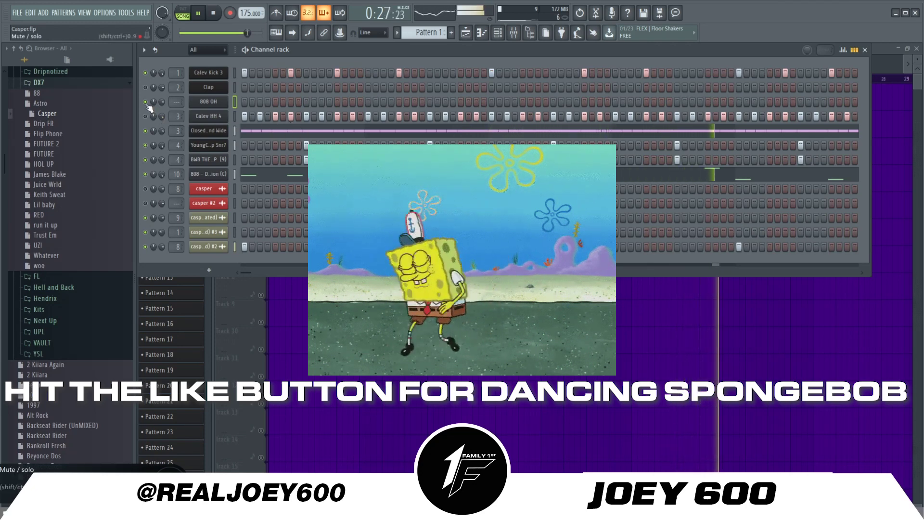
pyautogui.moveTo(162, 116); pyautogui.dragTo(160, 116)
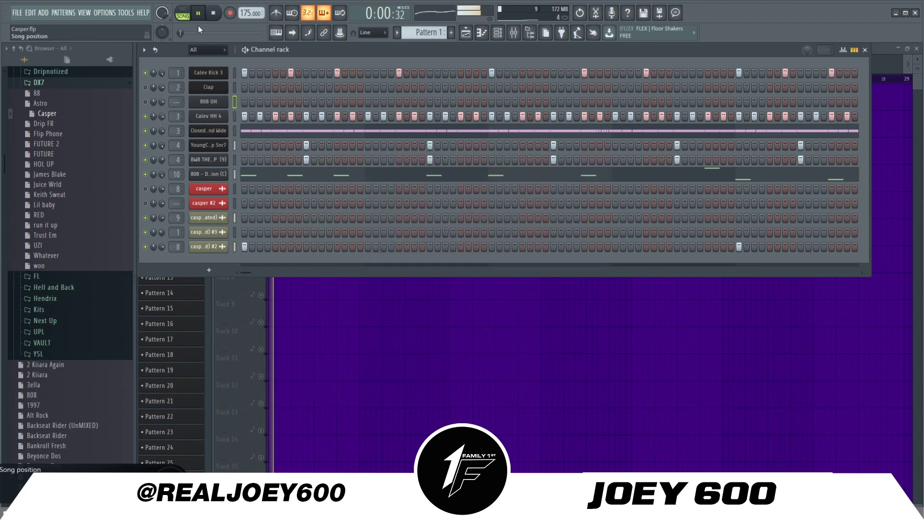
pyautogui.click(215, 14)
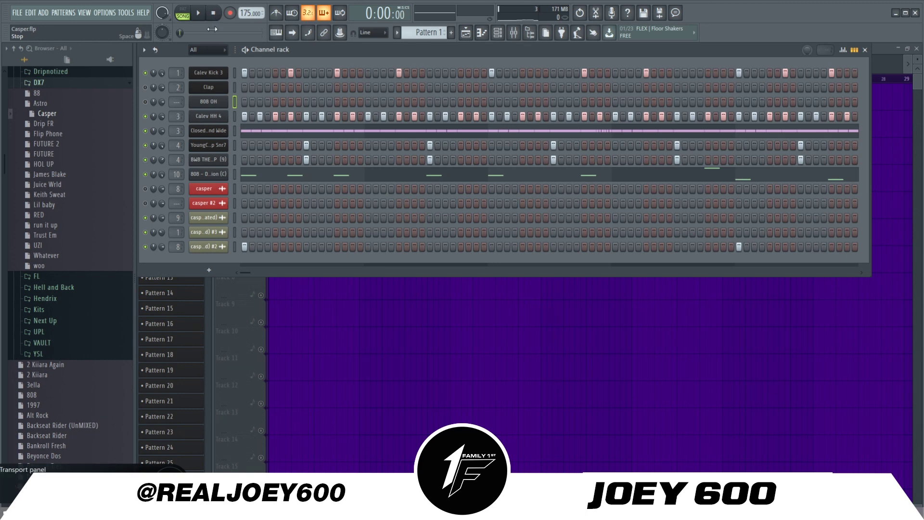
# Solo the casper channel and check its sample settings.
pyautogui.rightClick(147, 190)
pyautogui.click(159, 196)
pyautogui.click(204, 188)
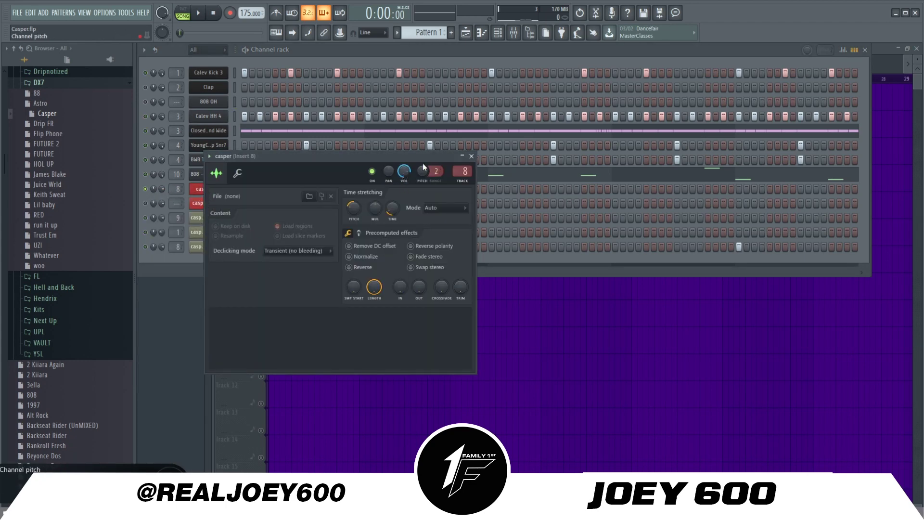
pyautogui.click(471, 155)
# Preview the waveform of the casper (consolidated) #2 sample in its channel settings.
pyautogui.click(207, 247)
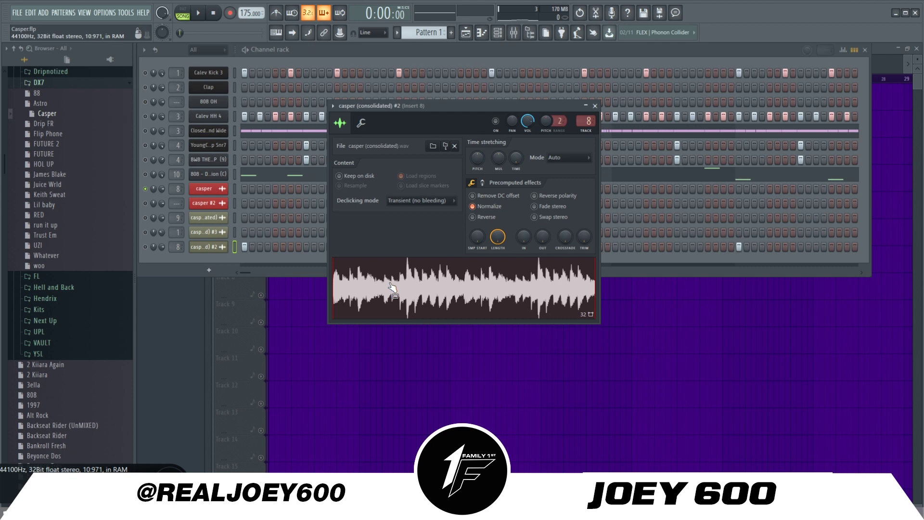
pyautogui.click(426, 313)
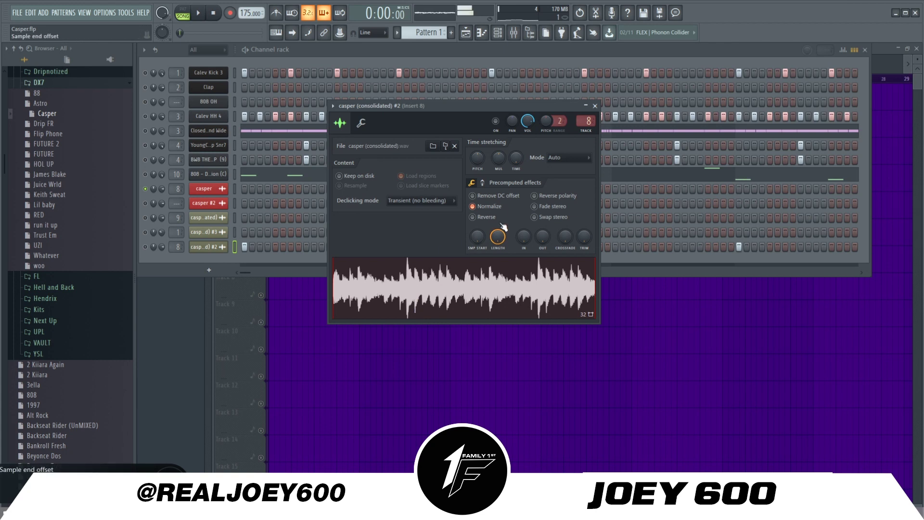
pyautogui.click(594, 106)
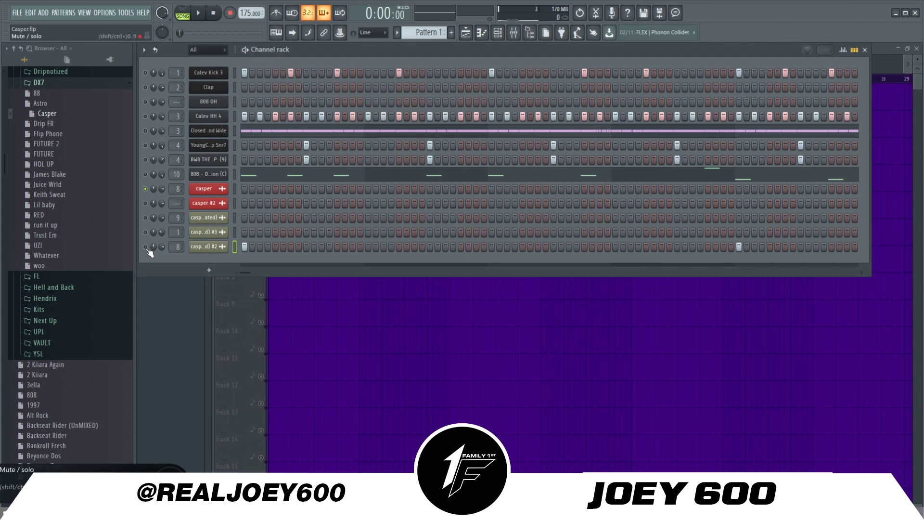
# Switch Reverse off and back on for the casper (consolidated) sample, and route its channel to mixer track 8.
pyautogui.click(204, 218)
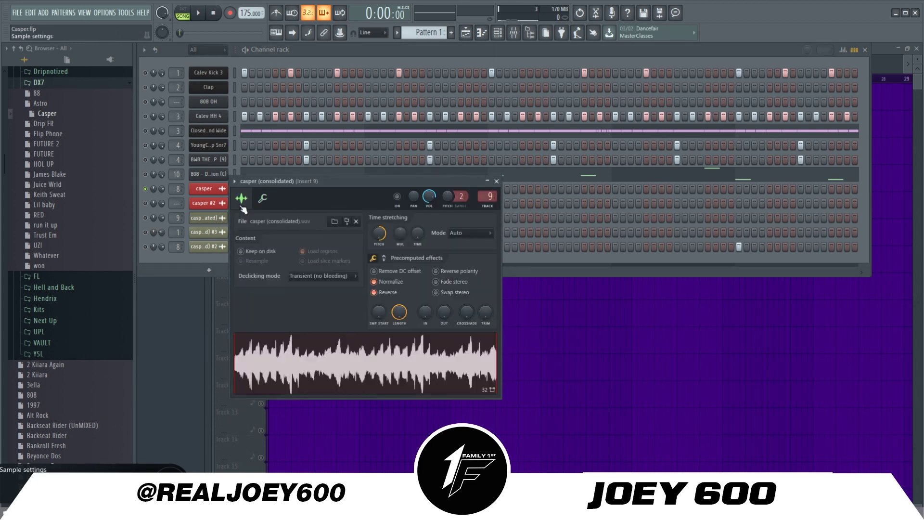
pyautogui.click(392, 298)
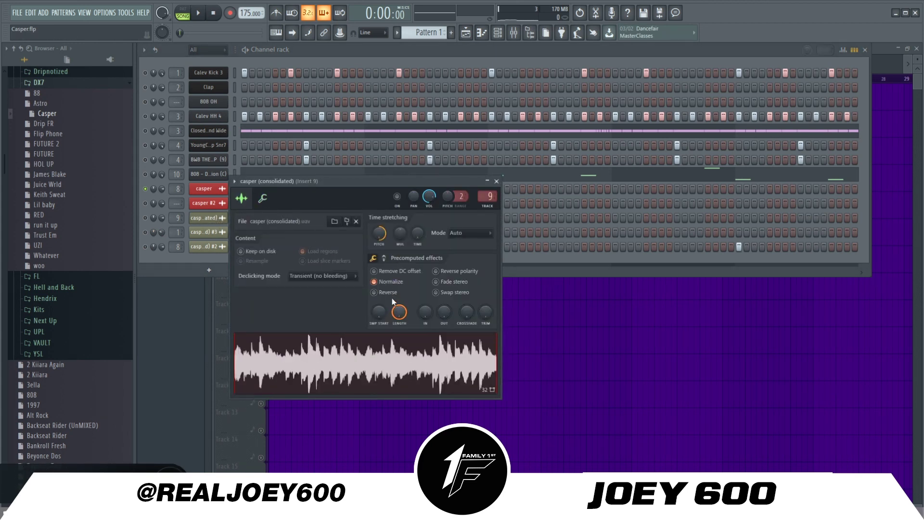
pyautogui.click(392, 298)
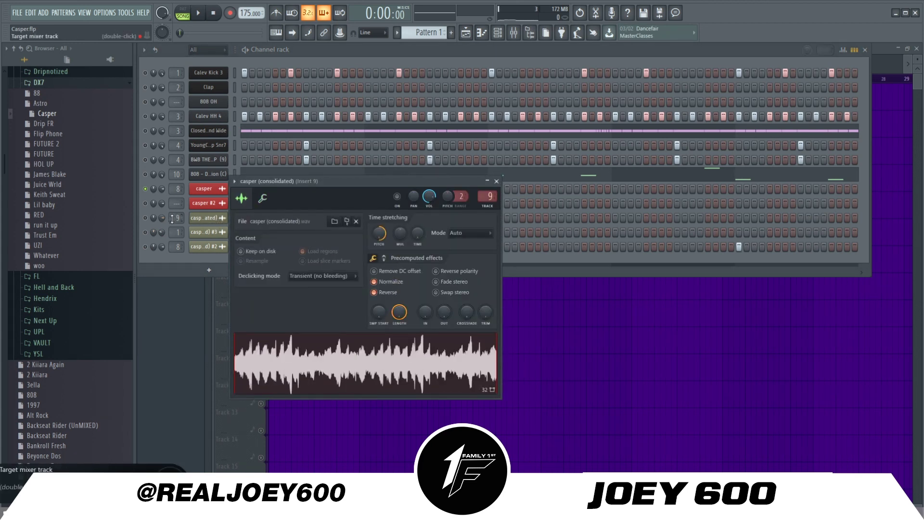
pyautogui.moveTo(172, 219); pyautogui.dragTo(173, 222)
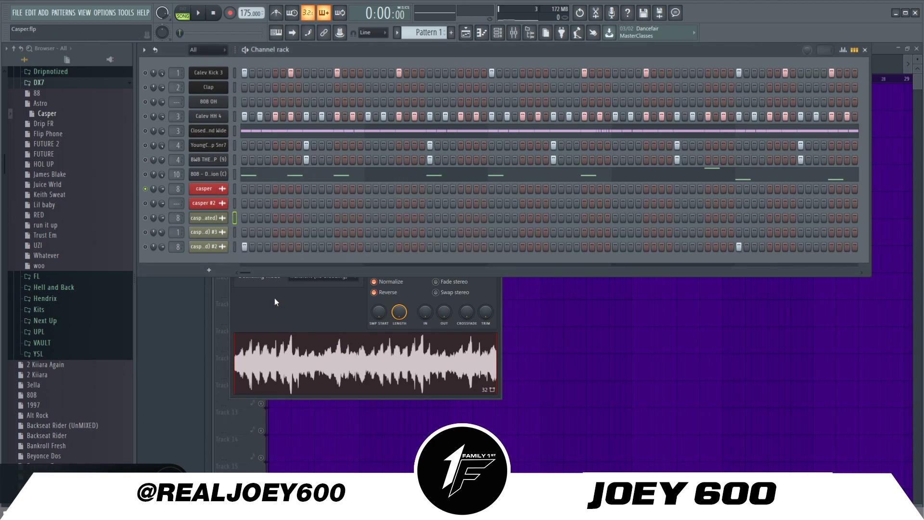
# Compare the sample settings of casper (consolidated) #2 and casper (consolidated), and check the mixer.
pyautogui.click(211, 217)
pyautogui.click(211, 246)
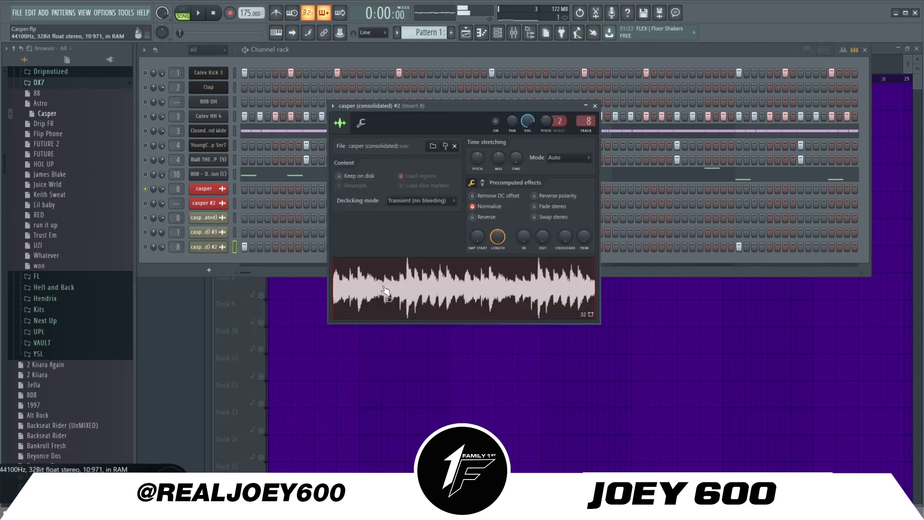
pyautogui.click(595, 106)
pyautogui.click(205, 218)
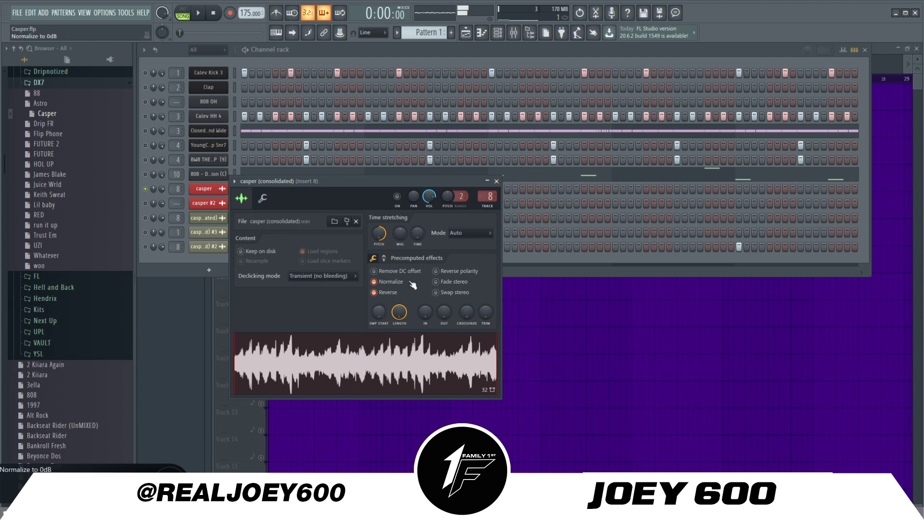
pyautogui.click(497, 182)
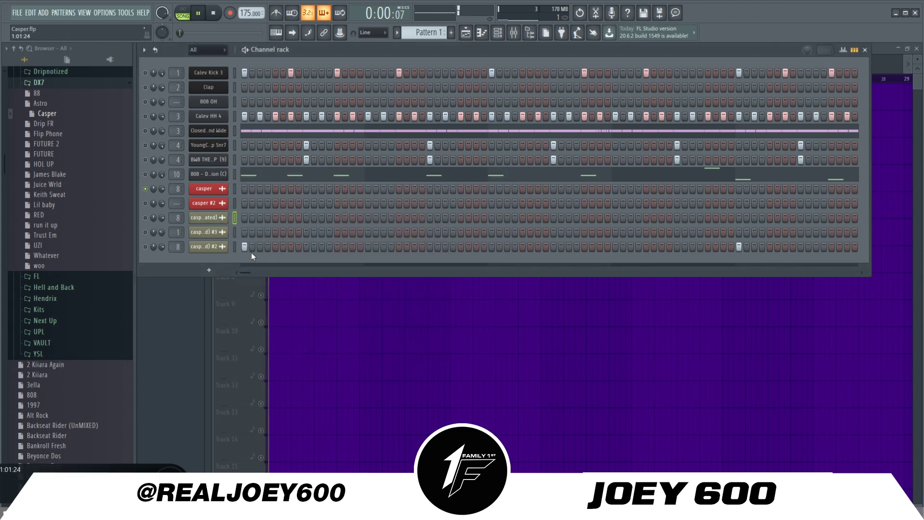
pyautogui.click(514, 32)
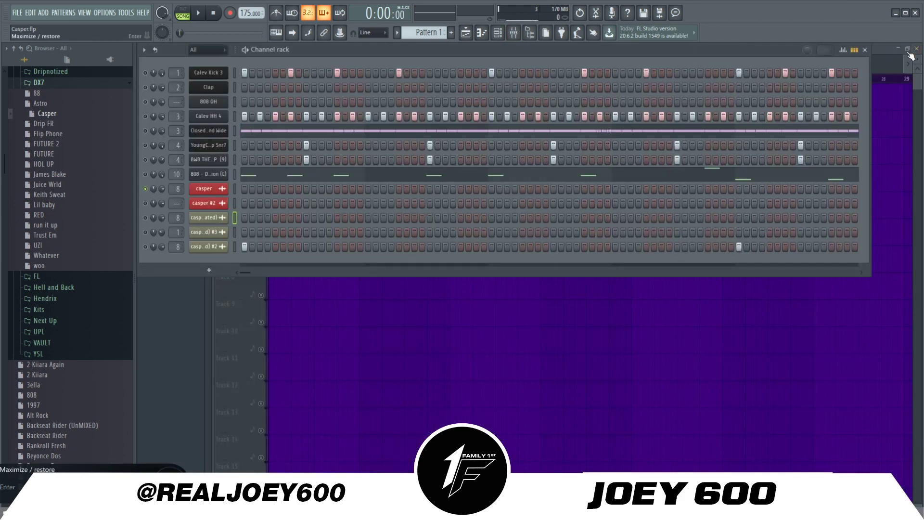
pyautogui.click(916, 48)
# Route the casper (consolidated) channel to mixer track 9 and unmute it.
pyautogui.click(199, 221)
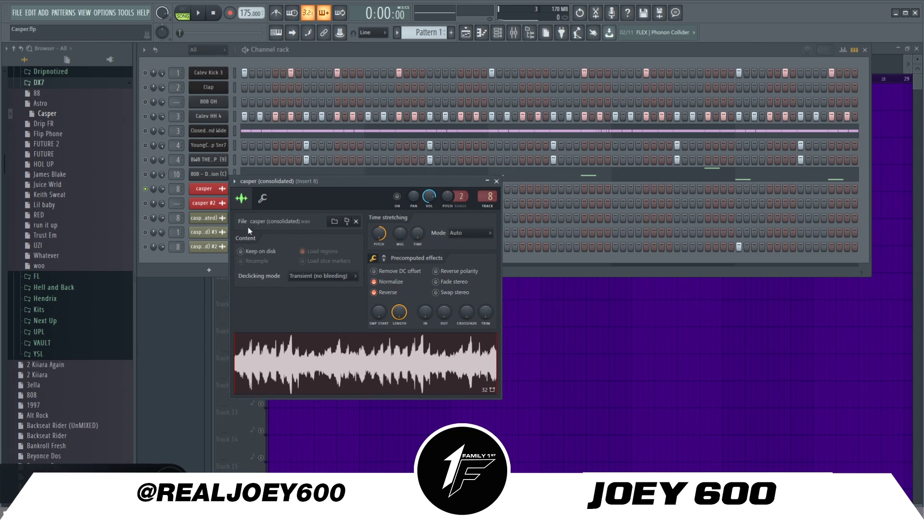
pyautogui.click(262, 197)
pyautogui.click(241, 198)
pyautogui.moveTo(177, 219); pyautogui.dragTo(177, 216)
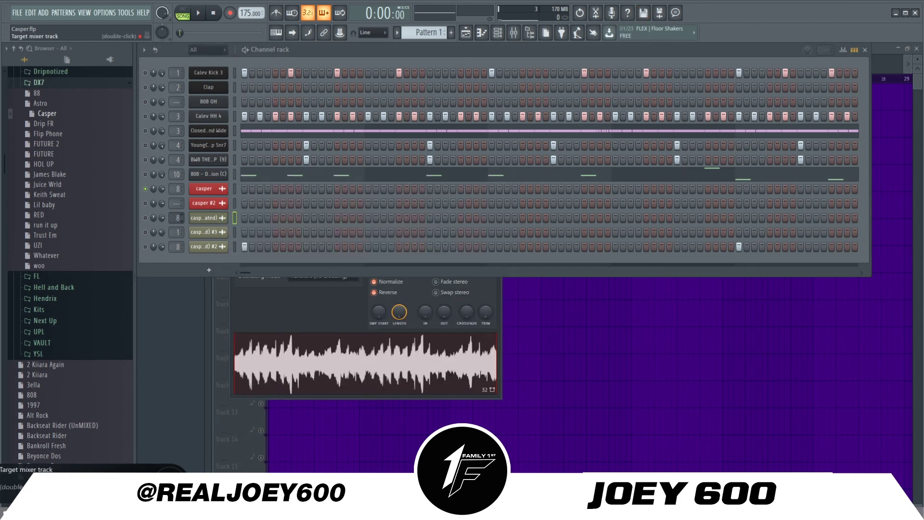
pyautogui.click(145, 218)
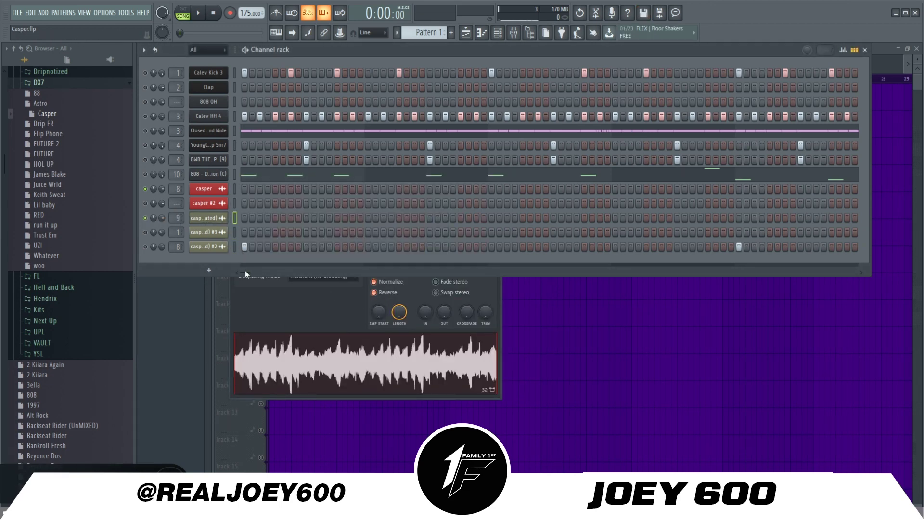
# Preview the reversed casper (consolidated) sample and play the intro of the arrangement in the Playlist.
pyautogui.click(315, 354)
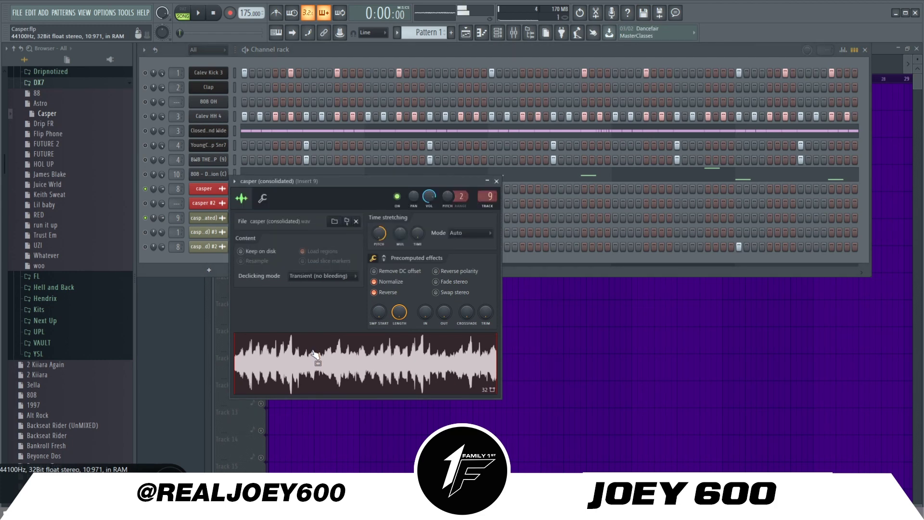
pyautogui.press('space')
pyautogui.click(496, 181)
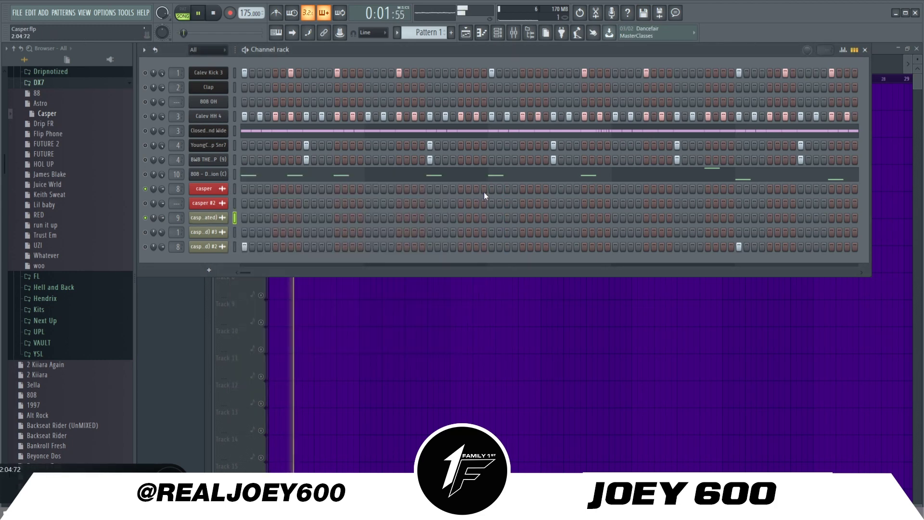
pyautogui.click(864, 50)
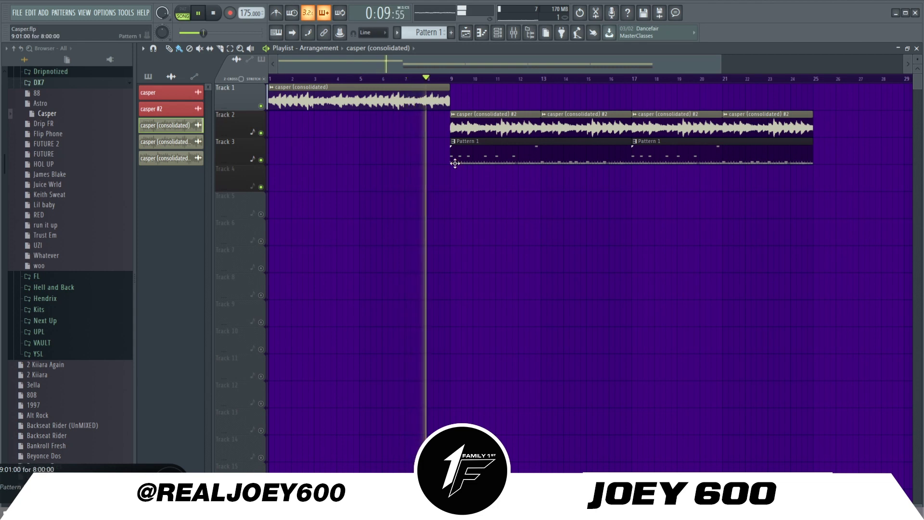
pyautogui.press('space')
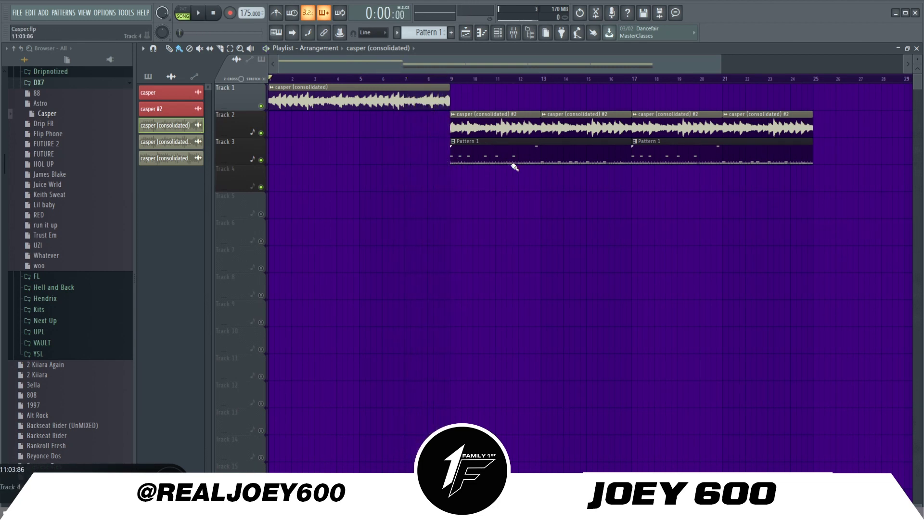
# Unmute the casper (consolidated) #2 channel in the channel rack.
pyautogui.click(470, 36)
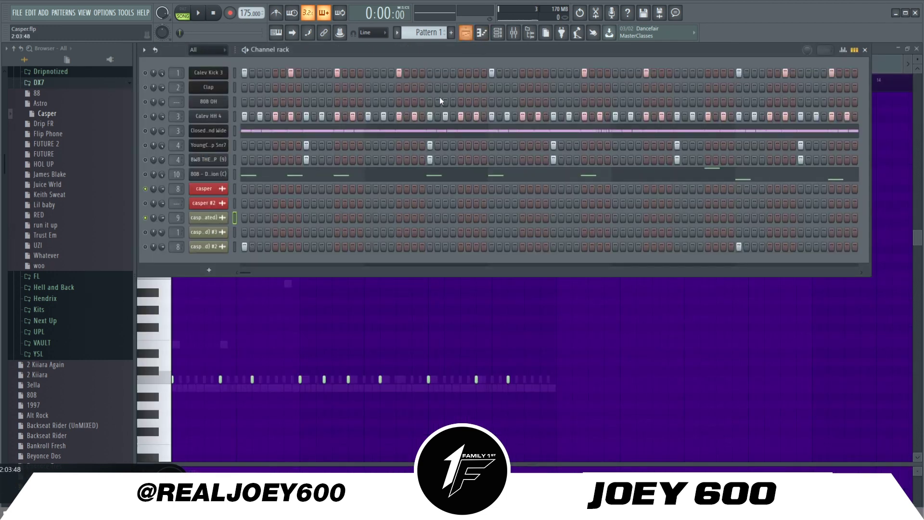
pyautogui.click(145, 246)
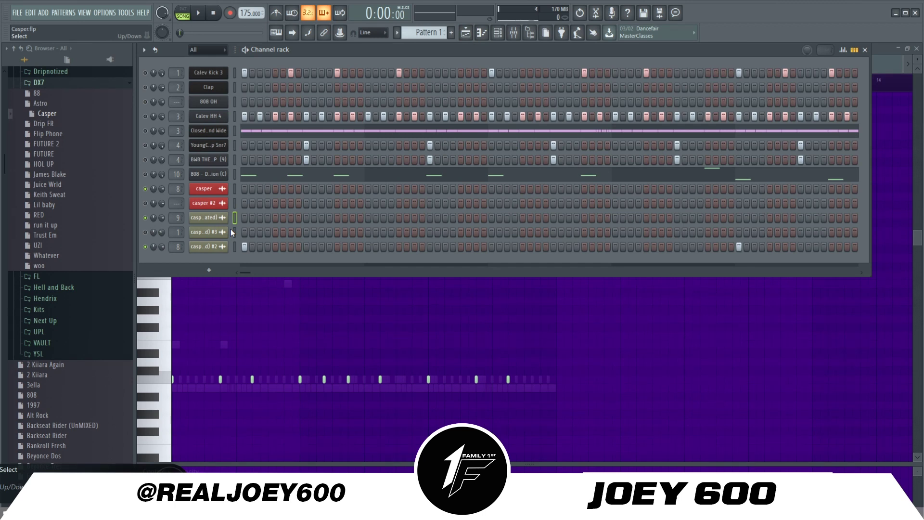
# Examine the 808 - Domination (C) notes in the piano roll while playing Pattern 1 in pattern mode.
pyautogui.click(276, 176)
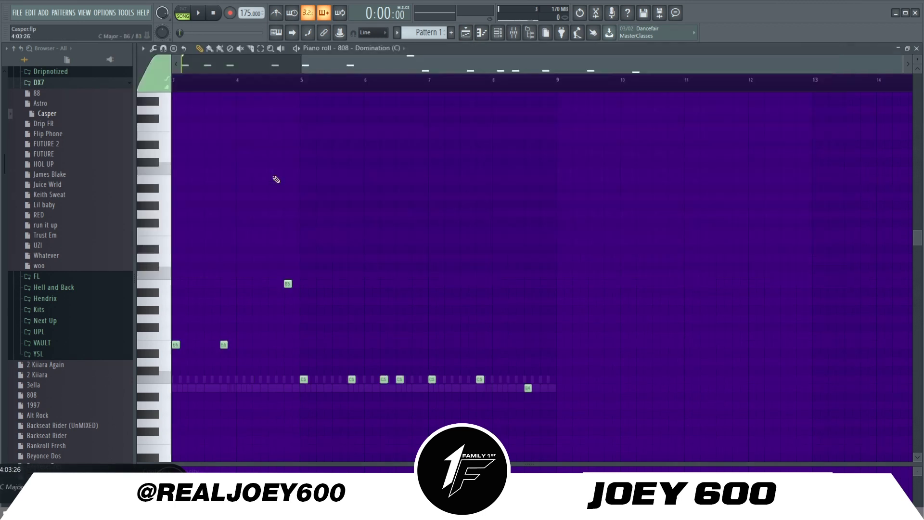
pyautogui.scroll(5, 189, 299)
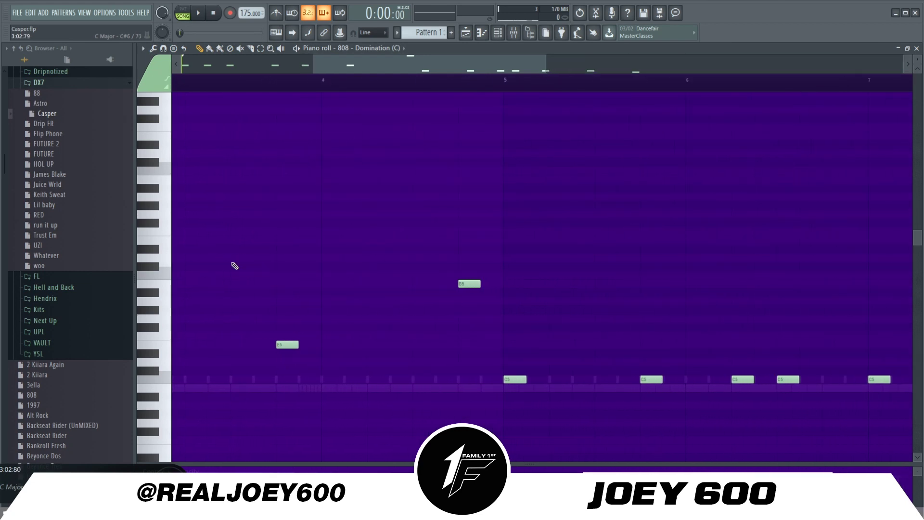
pyautogui.moveTo(329, 65); pyautogui.dragTo(198, 66)
pyautogui.scroll(-3, 294, 215)
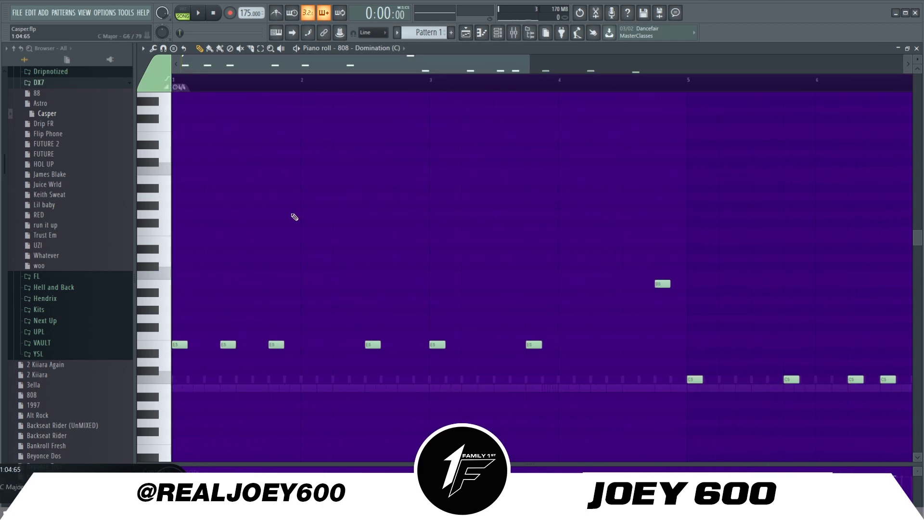
pyautogui.scroll(-2, 295, 217)
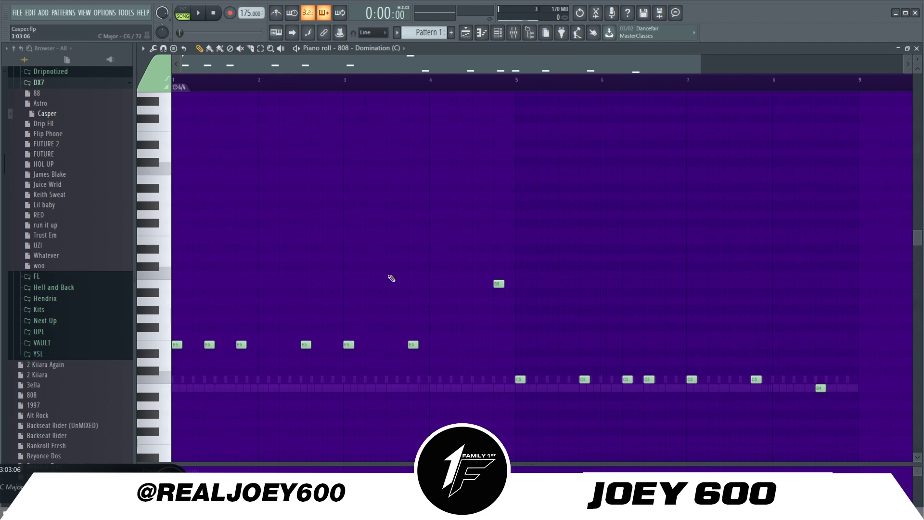
pyautogui.click(183, 11)
pyautogui.click(197, 14)
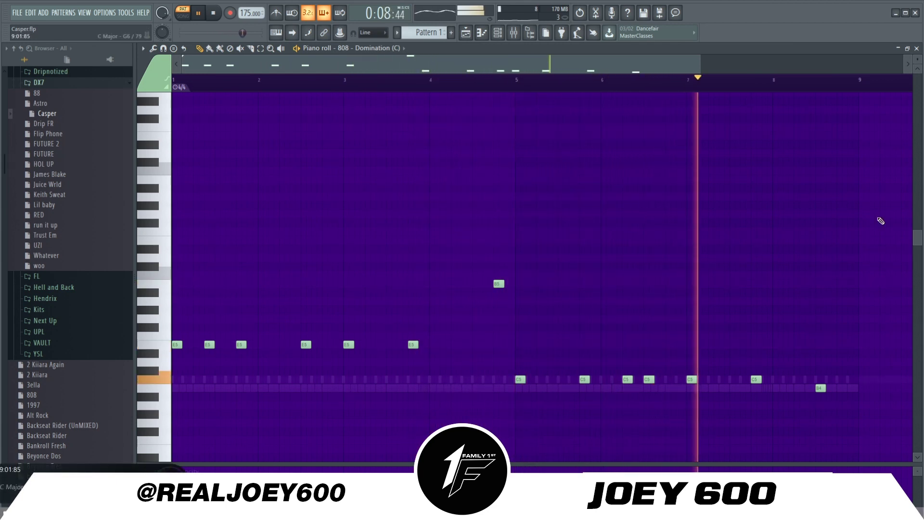
# Unmute the YoungC..p Snr7 and BWB THE..P (9) channels, play Pattern 1 with the drums, and stop playback.
pyautogui.press('F6')
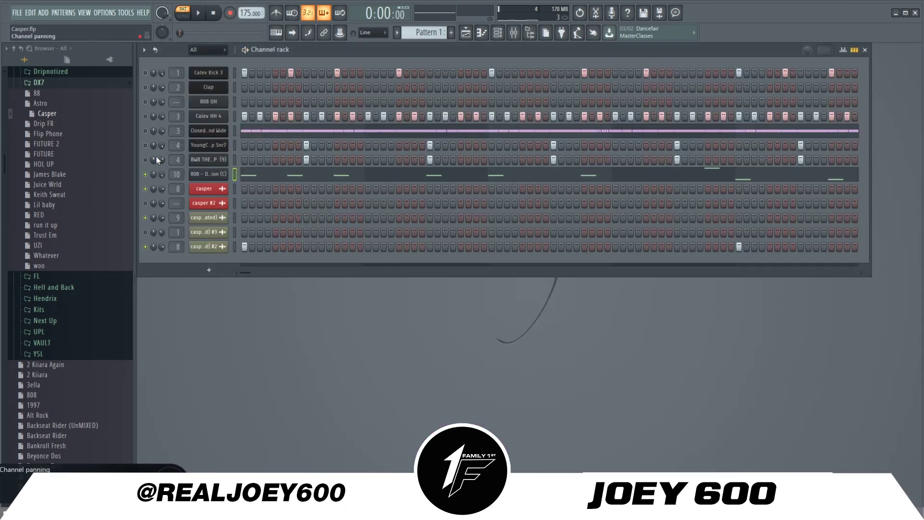
pyautogui.moveTo(145, 160); pyautogui.dragTo(145, 145)
pyautogui.press('space')
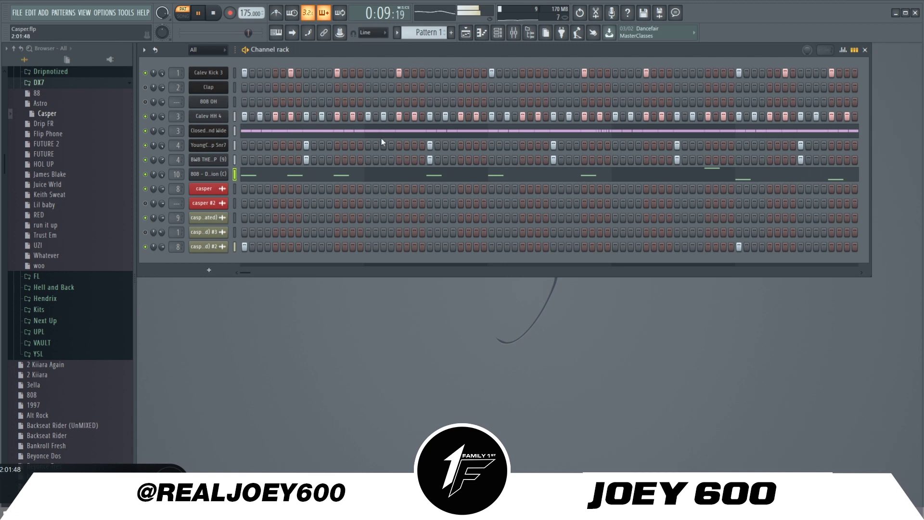
pyautogui.press('space')
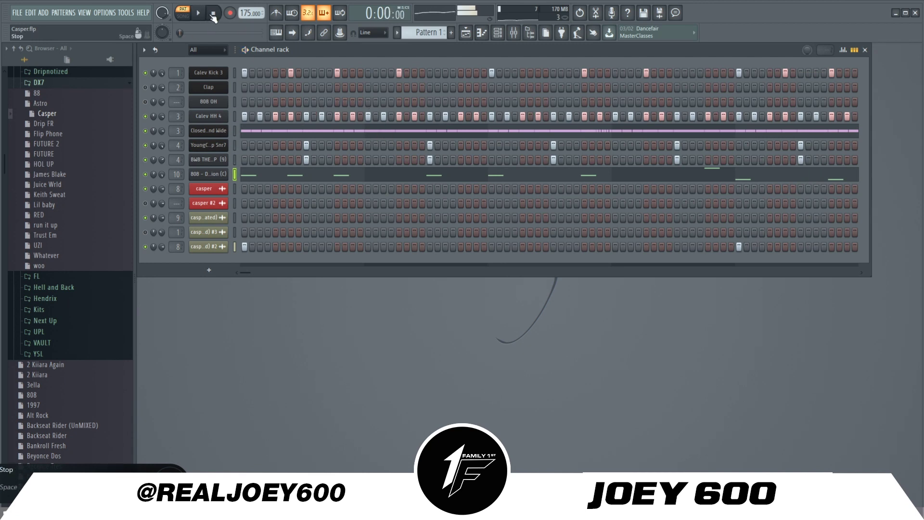